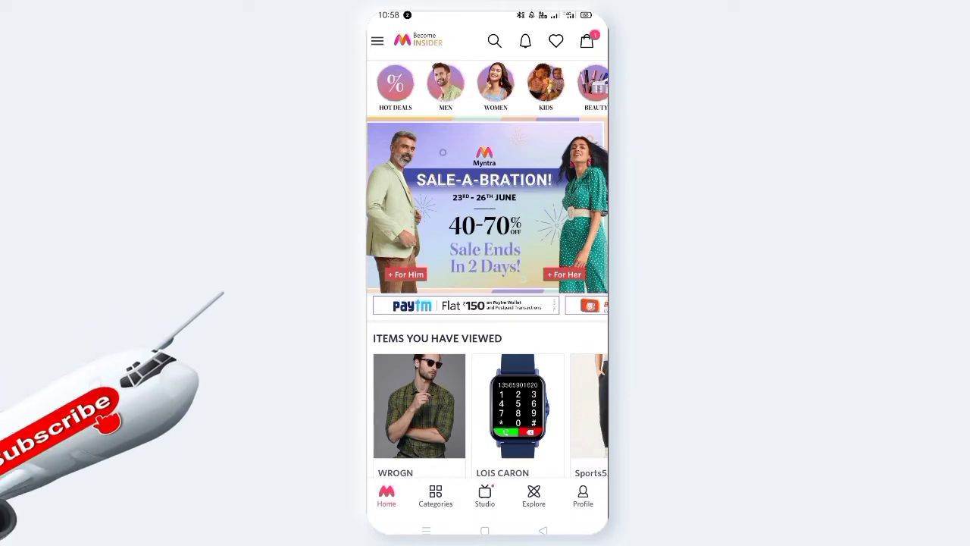
- Search Myntra for "Geans for men" to list the men's jeans results
{"action": "left_click", "coordinate": [494, 41]}
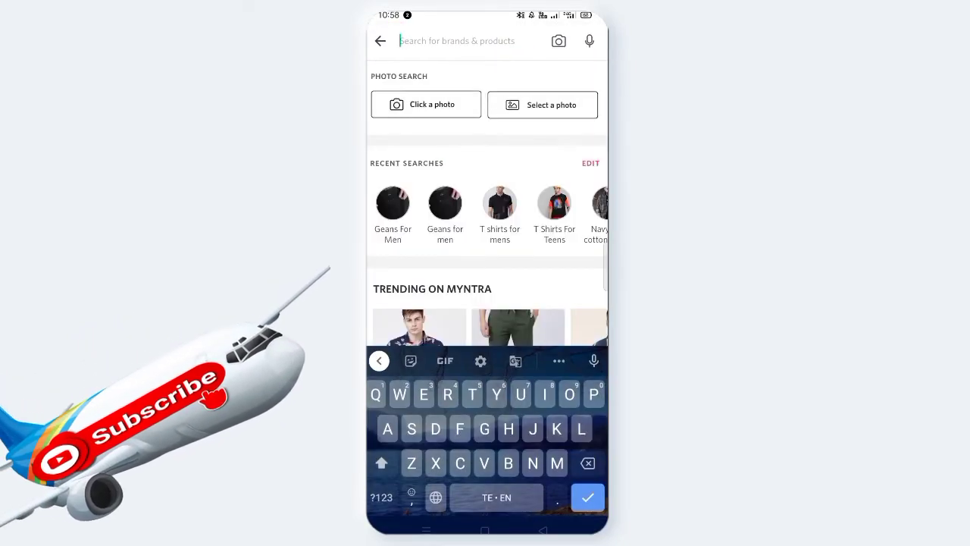
{"action": "type", "text": "Gean"}
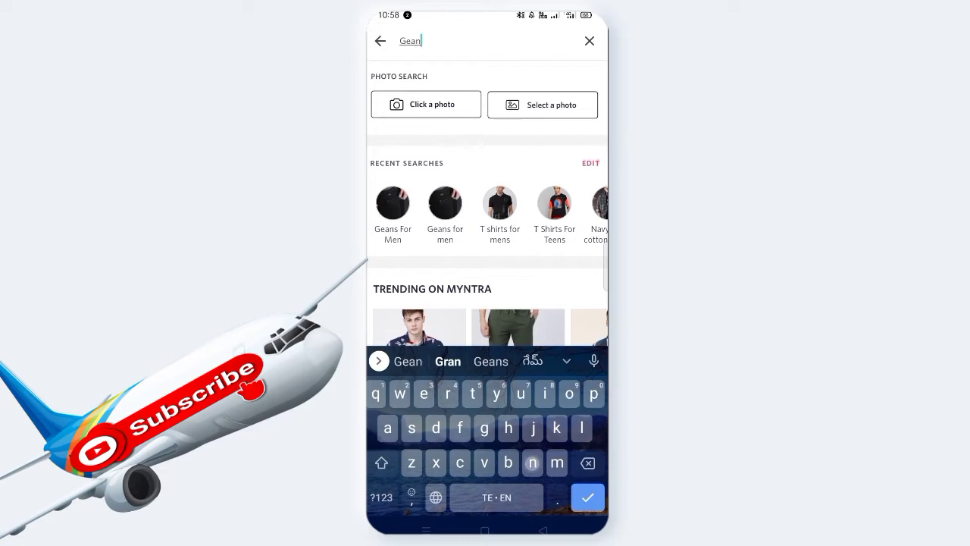
{"action": "type", "text": "s for "}
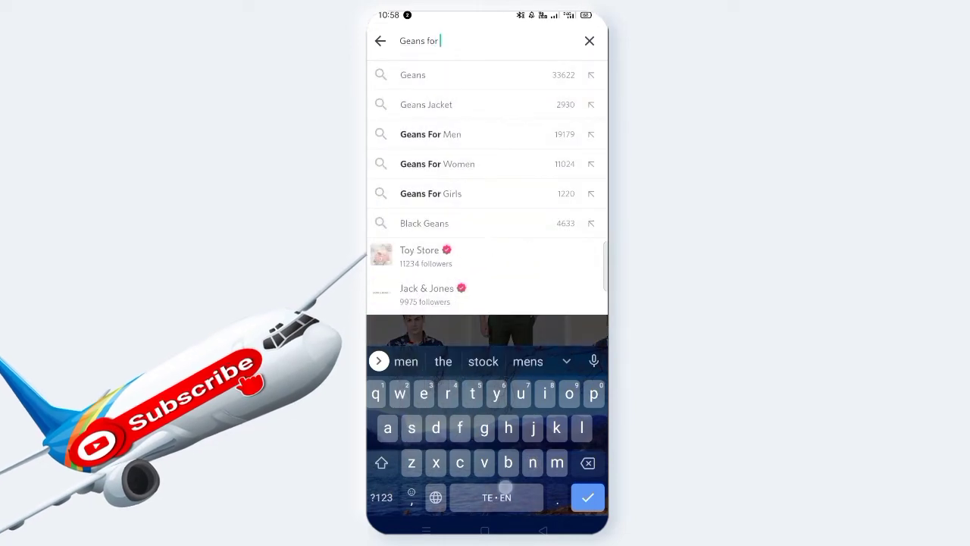
{"action": "type", "text": "men"}
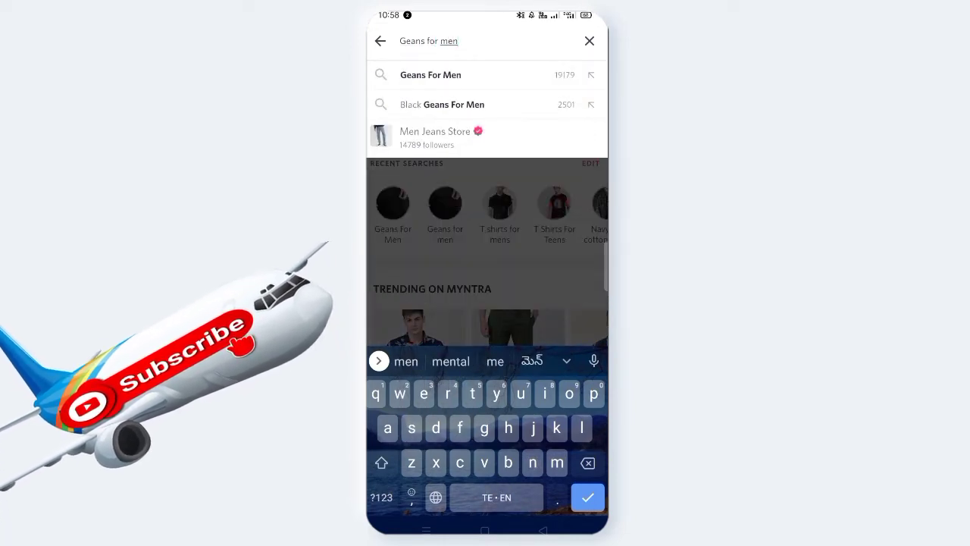
{"action": "left_click", "coordinate": [587, 497]}
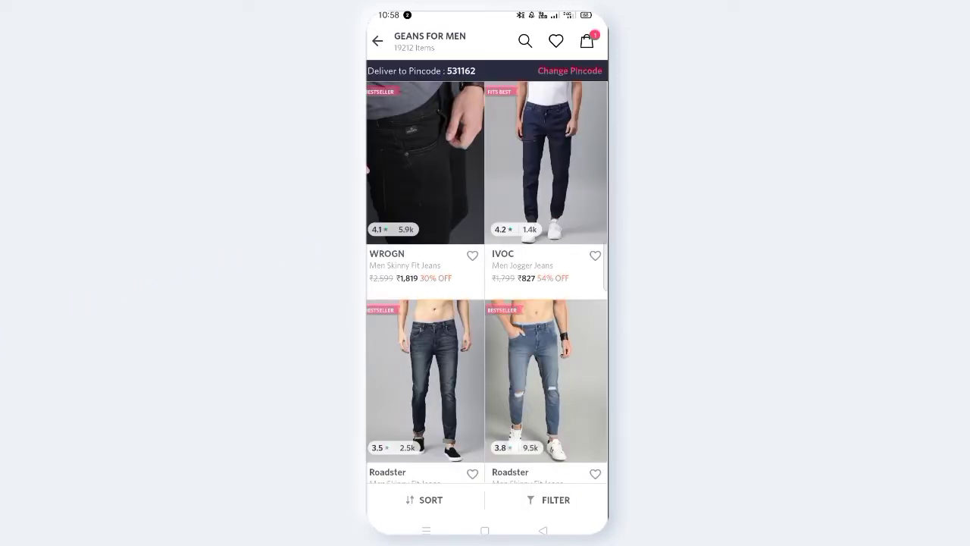
- Open the WROGN Men Black Skinny Fit jeans (₹1,819) from the search results
{"action": "scroll", "coordinate": [486, 273], "scroll_direction": "down", "scroll_amount": 3}
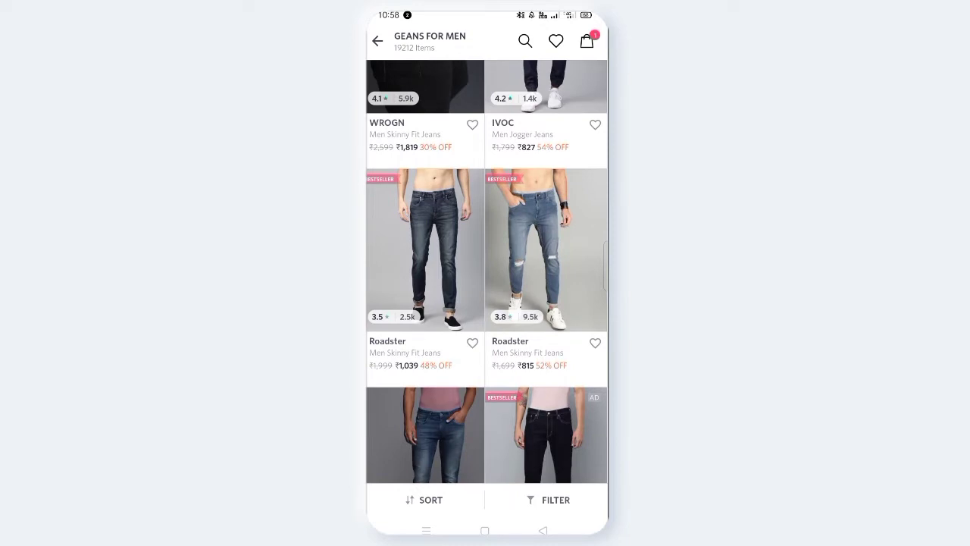
{"action": "scroll", "coordinate": [487, 273], "scroll_direction": "up", "scroll_amount": 3}
{"action": "left_click", "coordinate": [437, 160]}
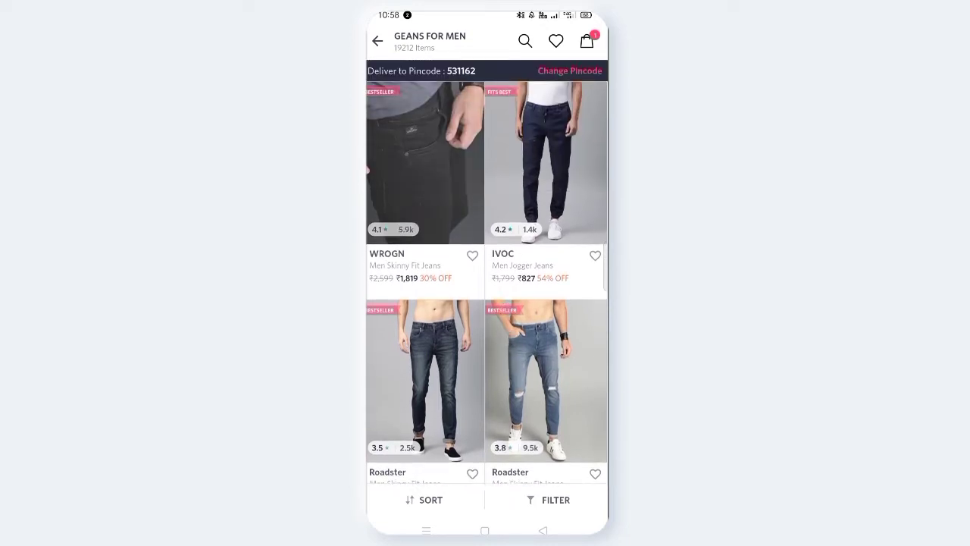
{"action": "scroll", "coordinate": [525, 412], "scroll_direction": "down", "scroll_amount": 3}
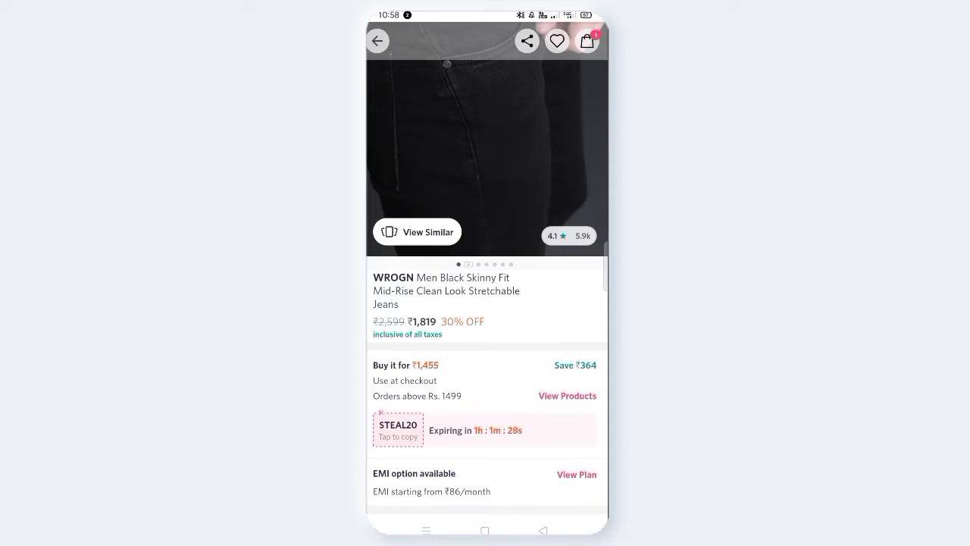
{"action": "scroll", "coordinate": [502, 366], "scroll_direction": "down", "scroll_amount": 2}
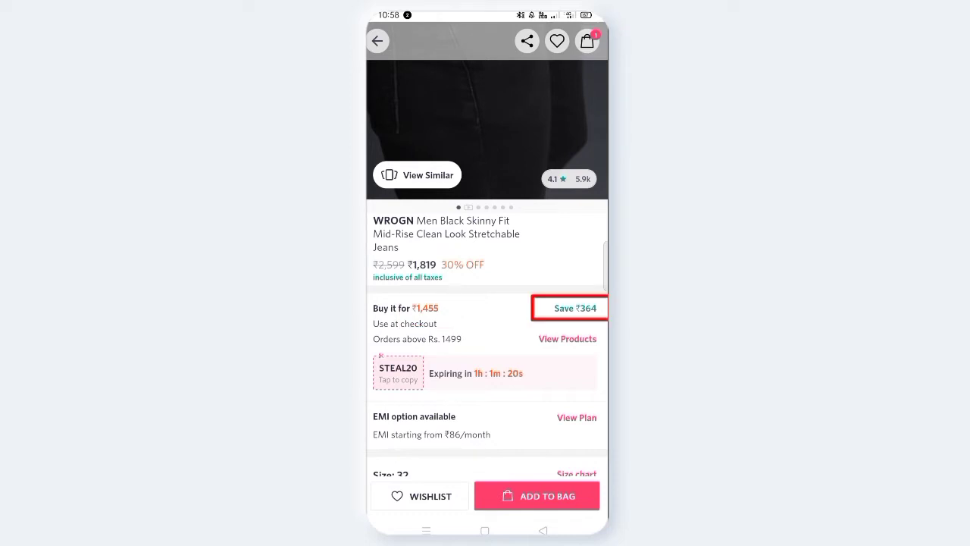
{"action": "scroll", "coordinate": [520, 383], "scroll_direction": "down", "scroll_amount": 3}
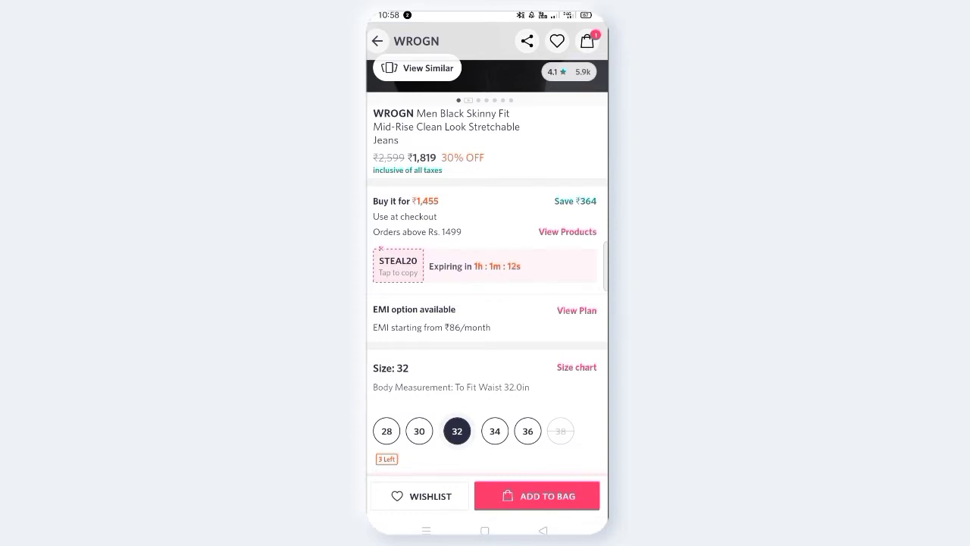
- Add the WROGN jeans in size 30 to the bag and scroll down to Coupons
{"action": "left_click", "coordinate": [419, 430]}
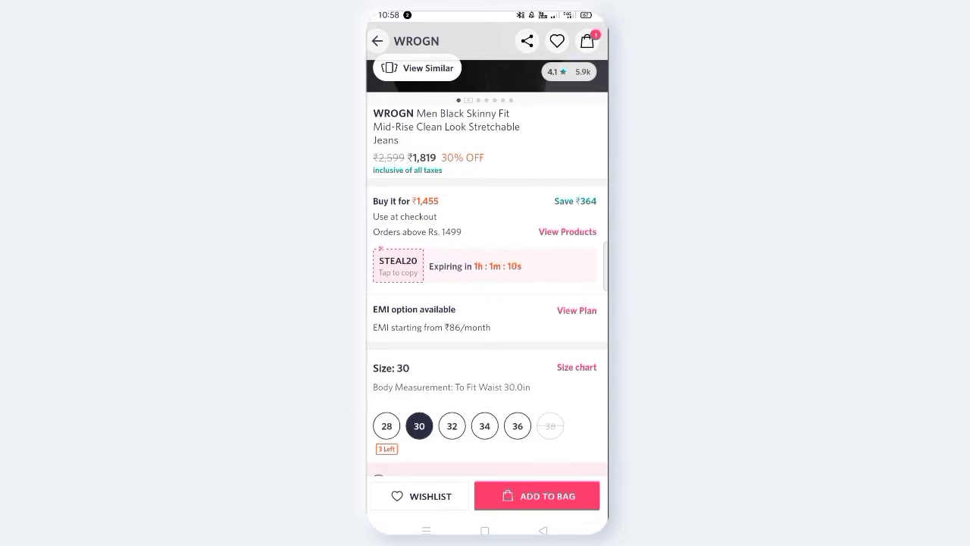
{"action": "left_click", "coordinate": [537, 496]}
{"action": "scroll", "coordinate": [486, 303], "scroll_direction": "down", "scroll_amount": 5}
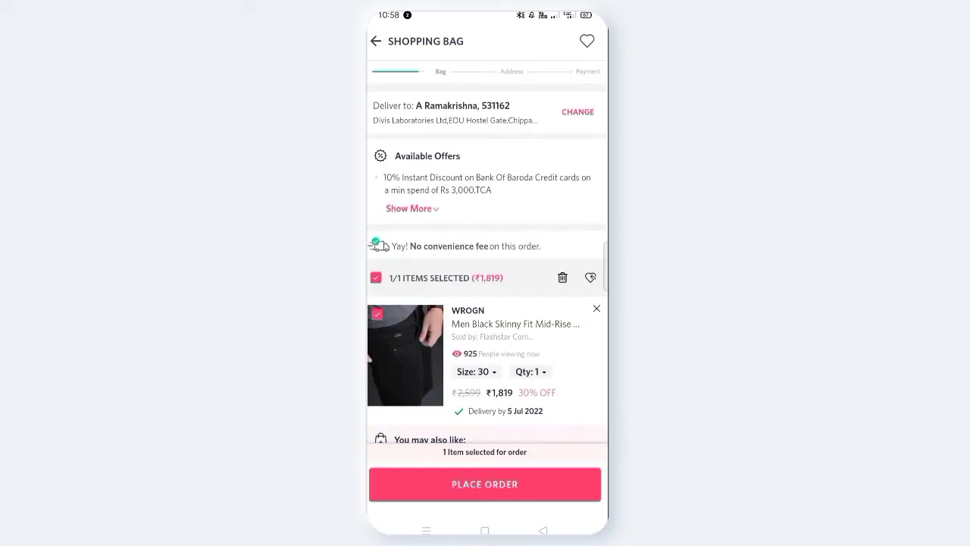
{"action": "scroll", "coordinate": [560, 242], "scroll_direction": "down", "scroll_amount": 5}
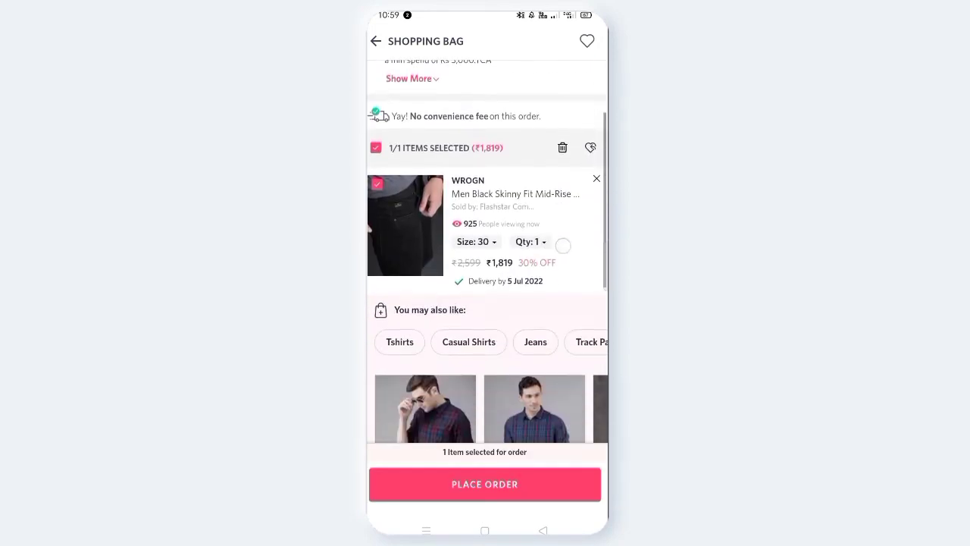
{"action": "scroll", "coordinate": [548, 386], "scroll_direction": "down", "scroll_amount": 3}
{"action": "scroll", "coordinate": [548, 387], "scroll_direction": "down", "scroll_amount": 5}
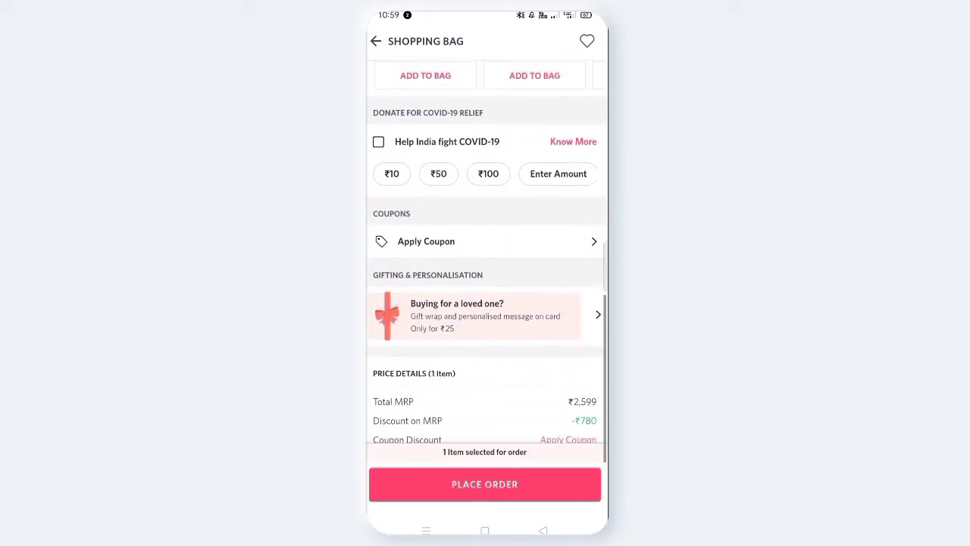
- Apply the STEAL20 coupon from the coupon list, bringing the total to ₹1,455
{"action": "left_click", "coordinate": [415, 136]}
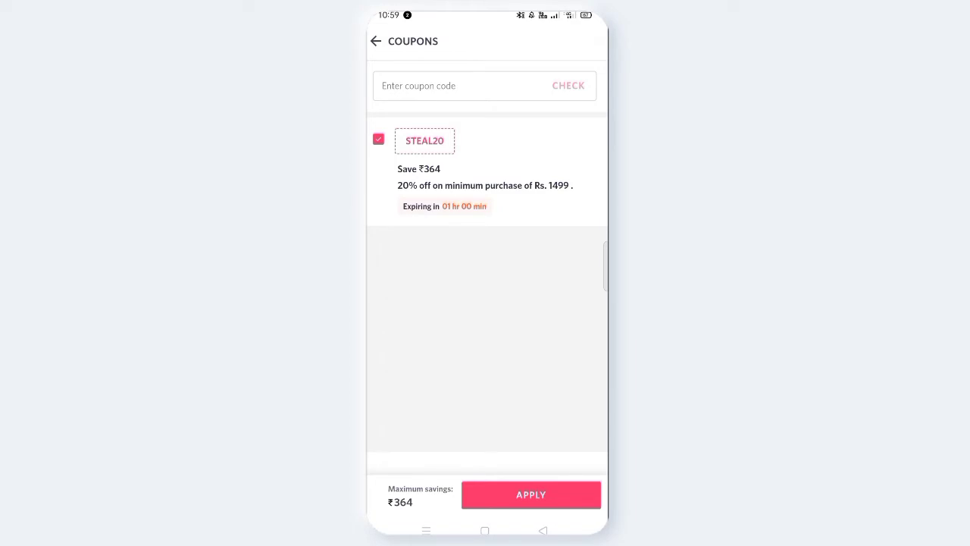
{"action": "left_click", "coordinate": [378, 138]}
{"action": "left_click", "coordinate": [378, 139]}
{"action": "left_click", "coordinate": [561, 494]}
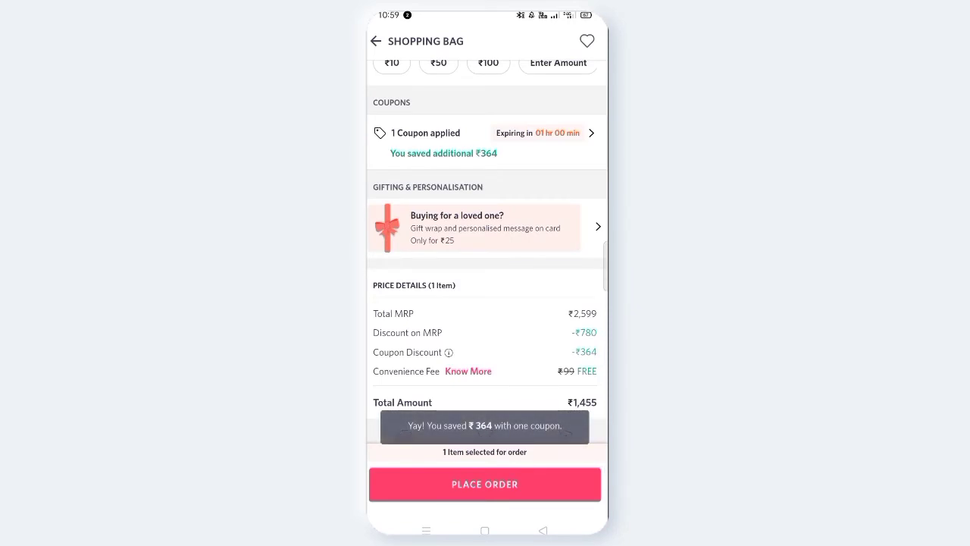
{"action": "left_click_drag", "start_coordinate": [542, 360], "coordinate": [554, 284]}
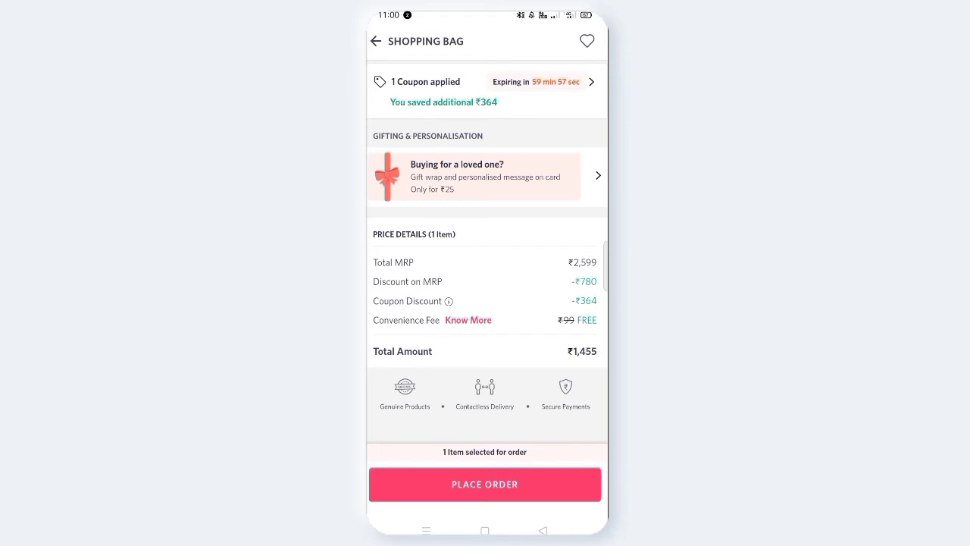
- Scroll through the bag and reopen the applied STEAL20 coupon's details
{"action": "left_click_drag", "start_coordinate": [525, 242], "coordinate": [525, 409]}
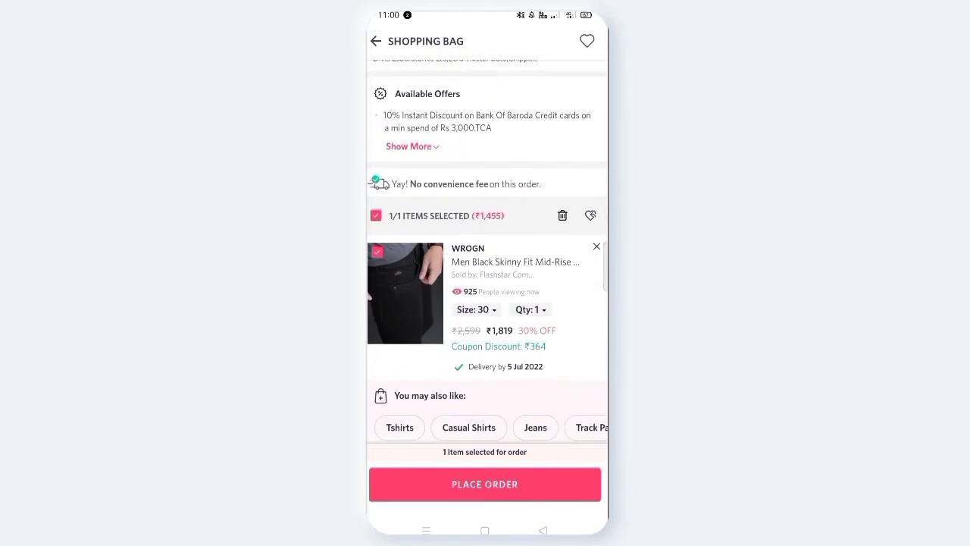
{"action": "left_click_drag", "start_coordinate": [521, 339], "coordinate": [521, 113]}
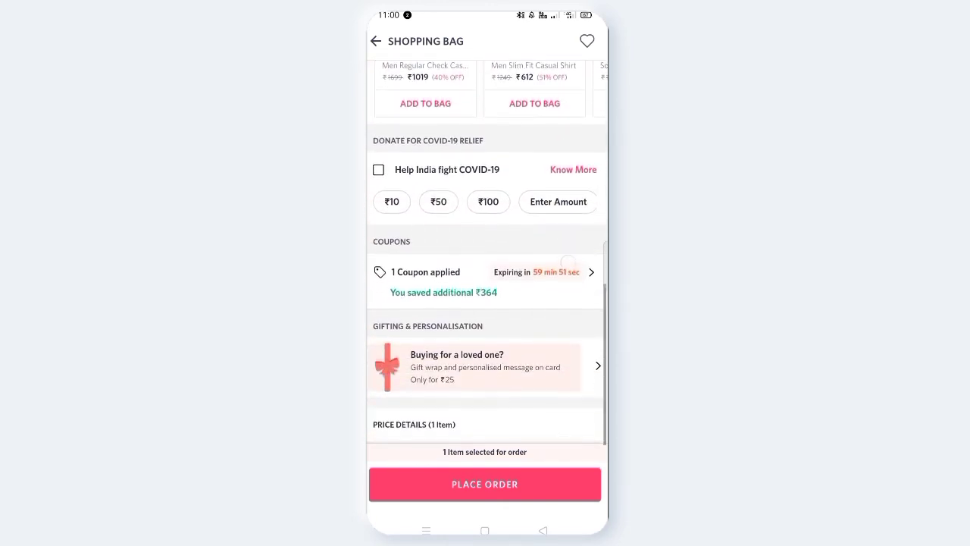
{"action": "left_click", "coordinate": [473, 206]}
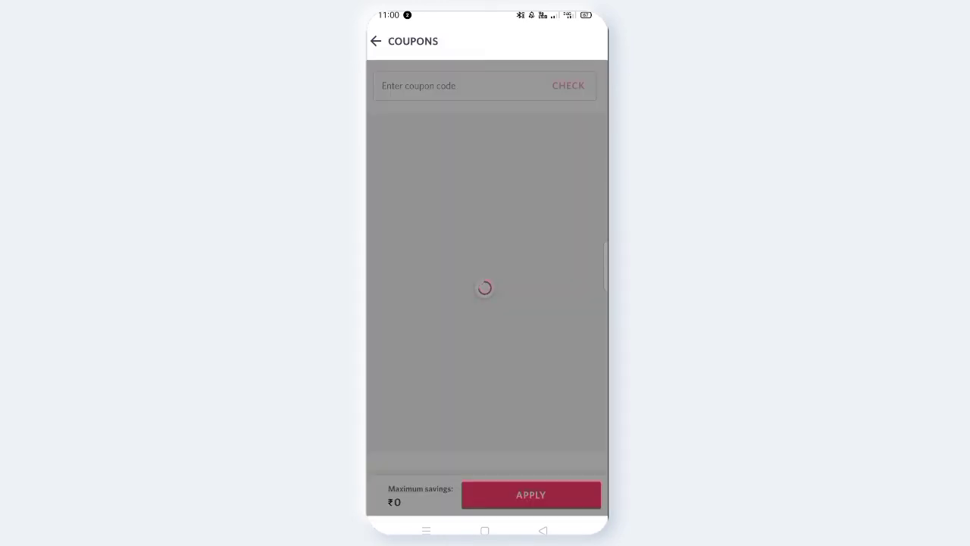